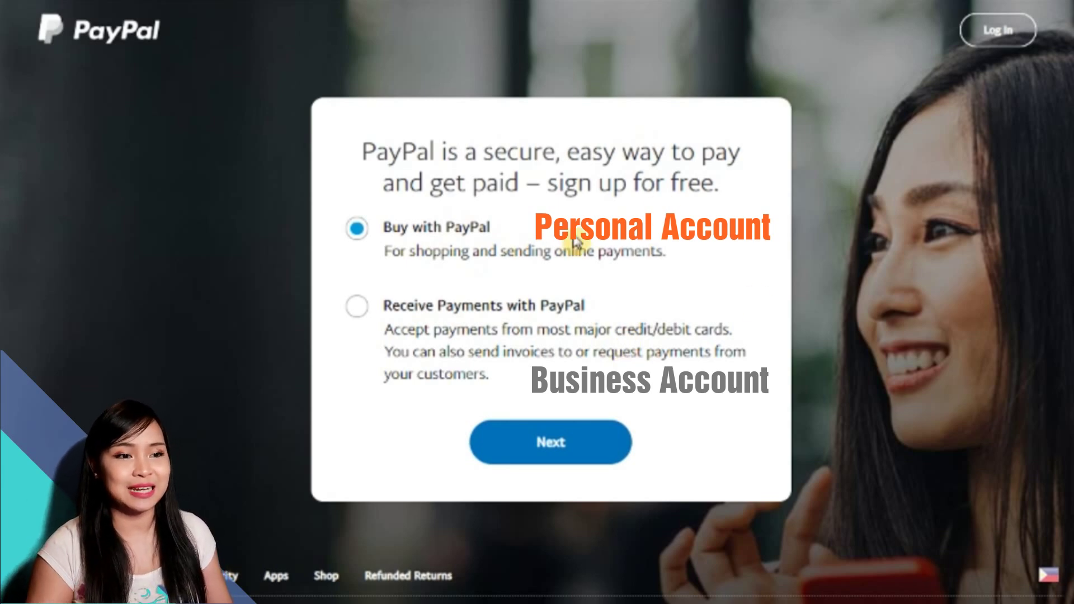
- Choose the personal 'Buy with PayPal' account, then submit the sign-up form with name, email and password
{"action": "left_click", "coordinate": [406, 249]}
{"action": "left_click", "coordinate": [551, 447]}
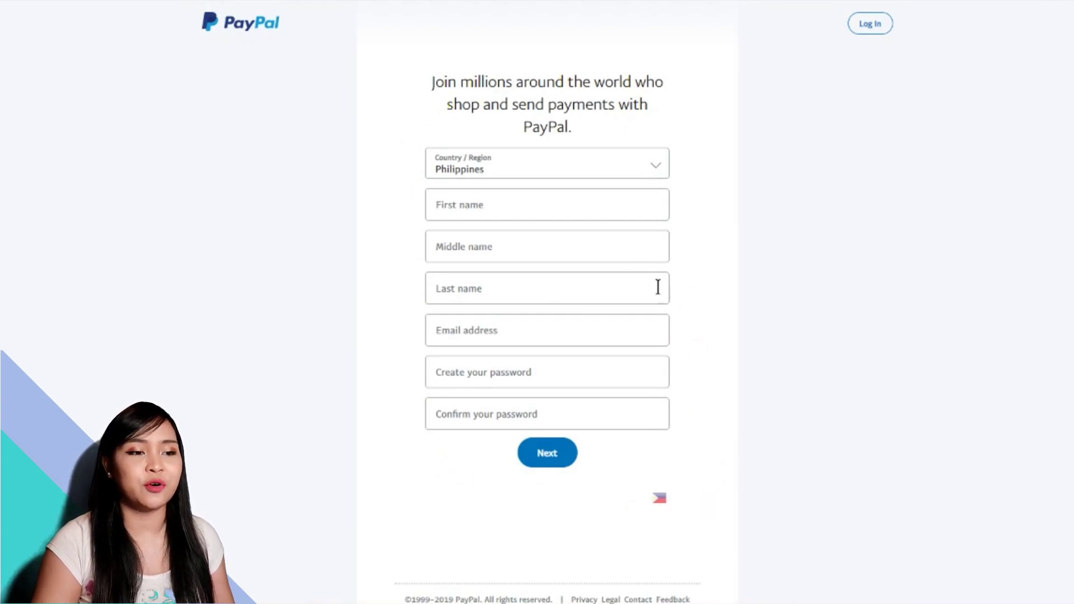
{"action": "left_click", "coordinate": [581, 205]}
{"action": "type", "text": "mml"}
{"action": "key", "text": "BackSpace"}
{"action": "key", "text": "BackSpace"}
{"action": "key", "text": "BackSpace"}
{"action": "type", "text": "Mimi"}
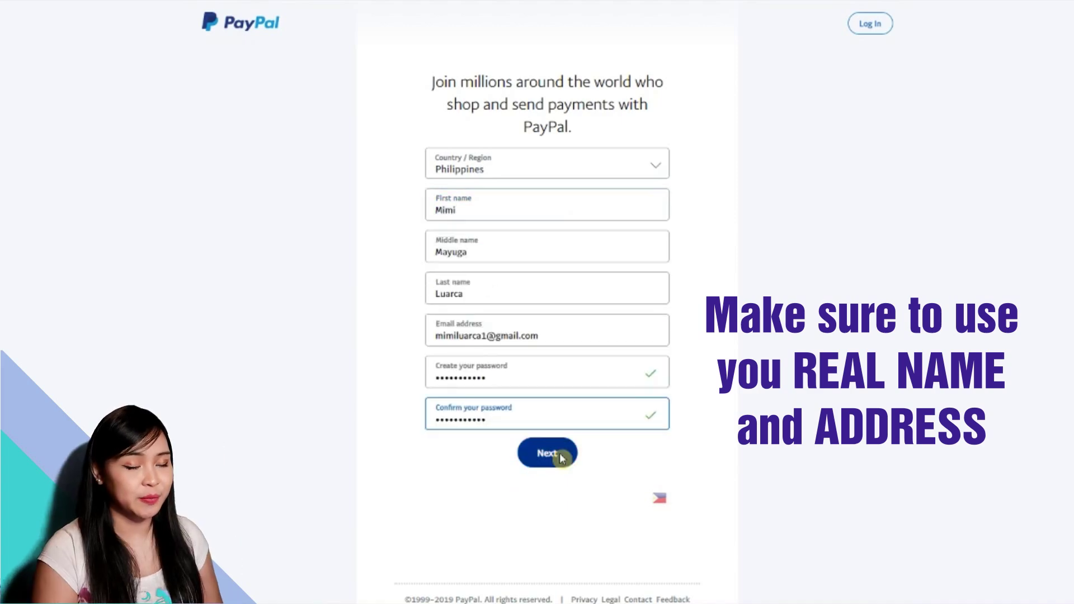
{"action": "left_click", "coordinate": [559, 453]}
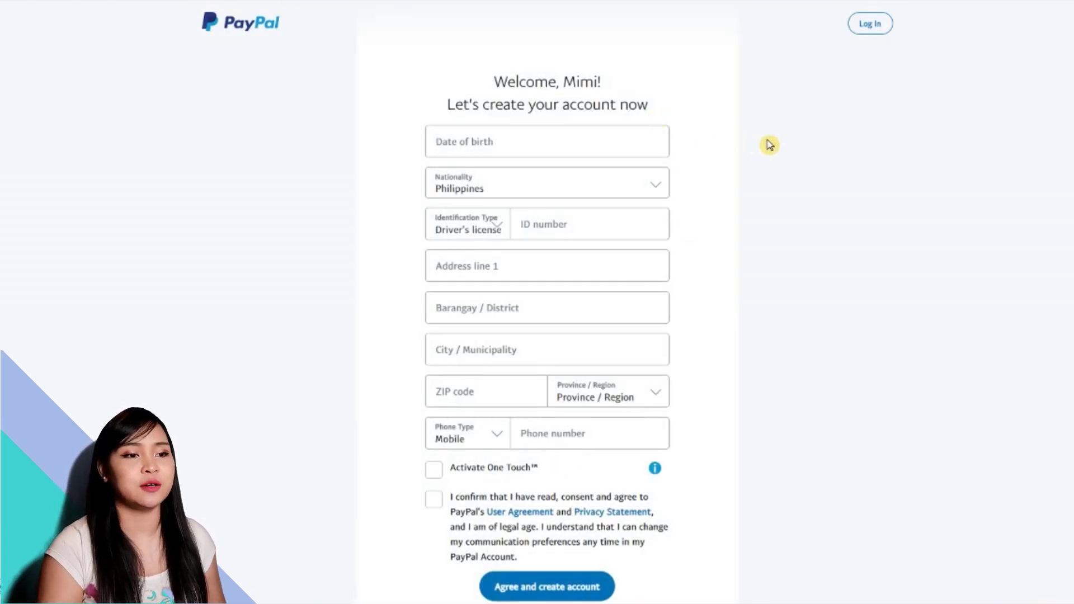
- Type the date of birth in dd/mm/yyyy format and bring up the identification type choices
{"action": "left_click", "coordinate": [506, 146]}
{"action": "type", "text": "28/06/"}
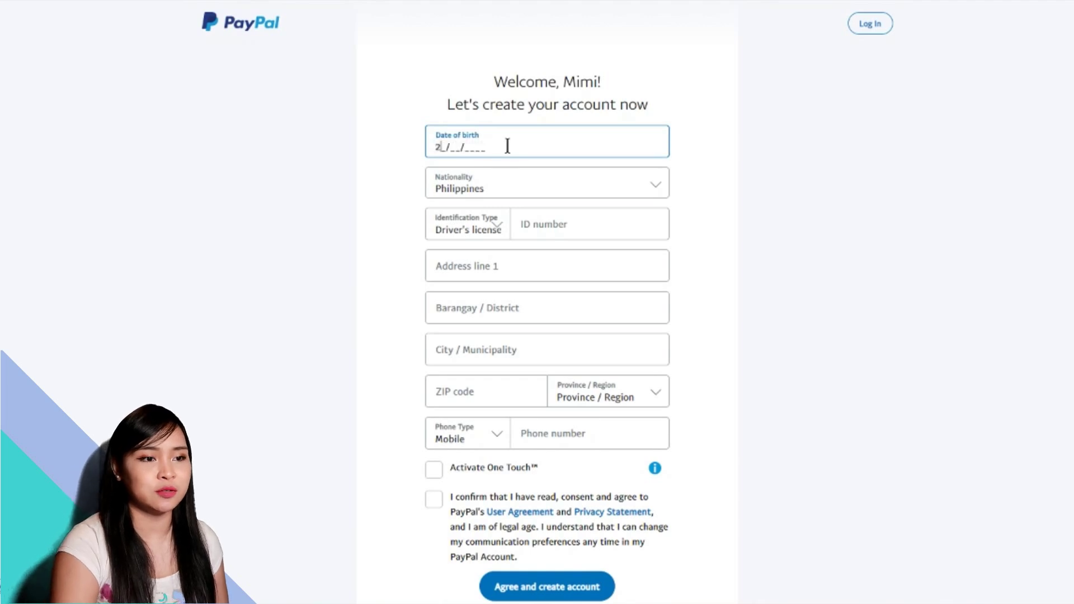
{"action": "type", "text": "1987"}
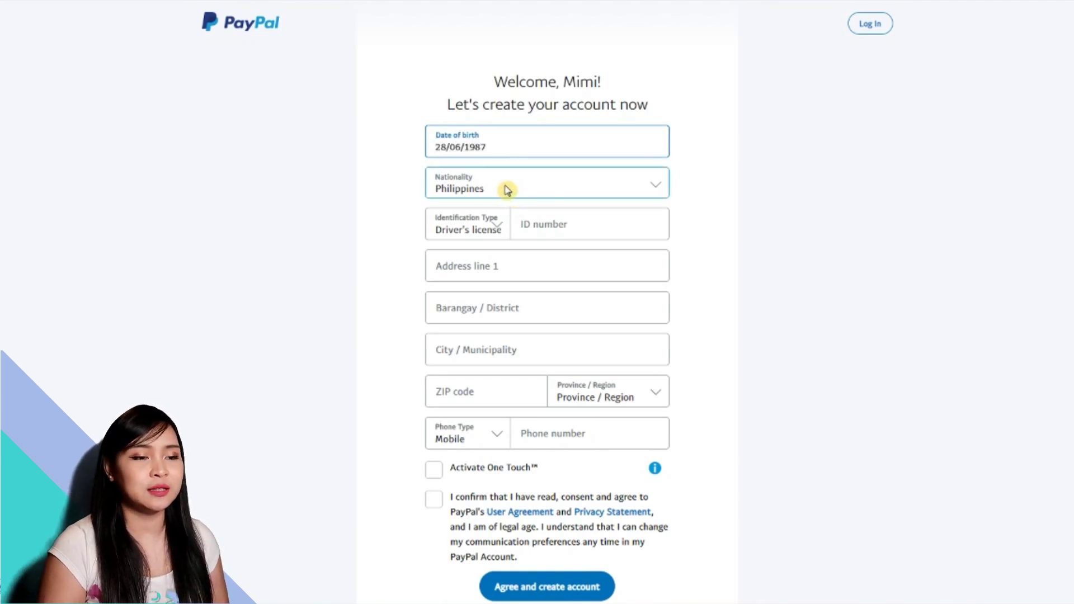
{"action": "left_click", "coordinate": [500, 228]}
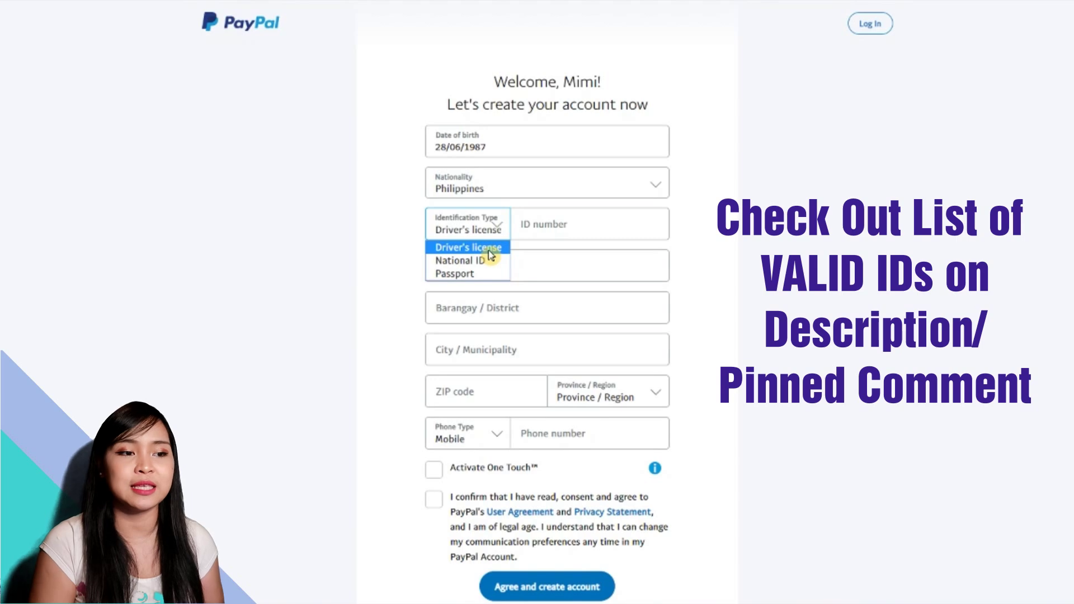
- Set the identification type to National ID after first closing the list unchanged
{"action": "left_click", "coordinate": [489, 250]}
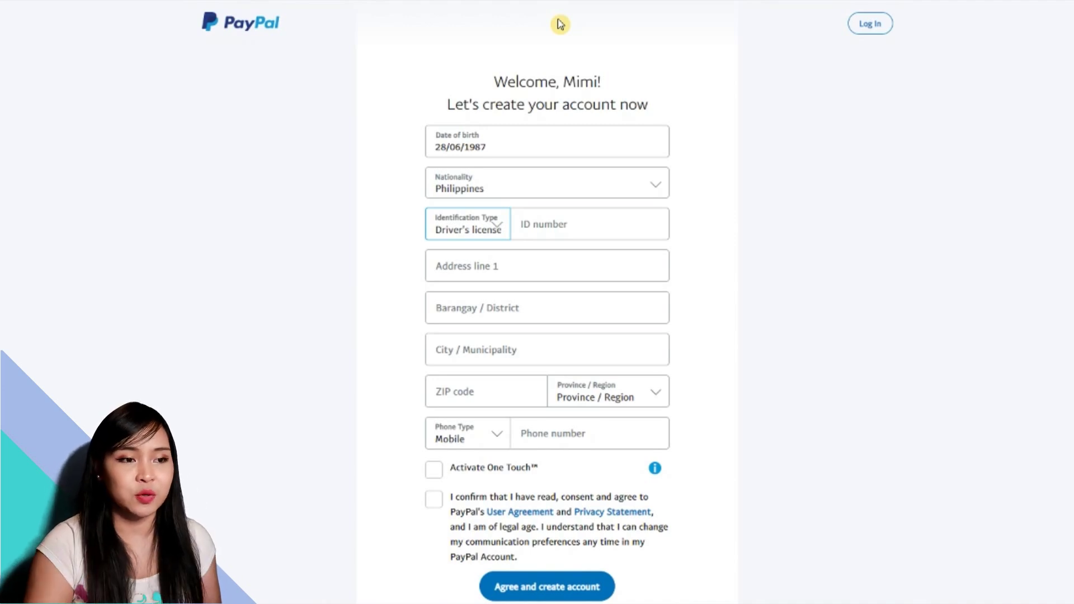
{"action": "left_click", "coordinate": [496, 229]}
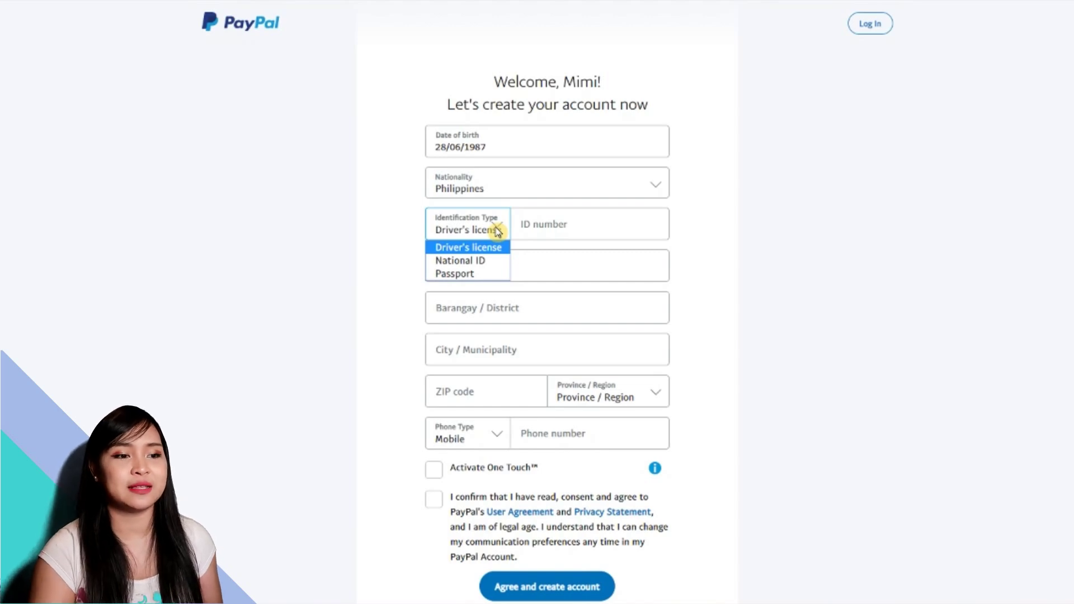
{"action": "left_click", "coordinate": [492, 260]}
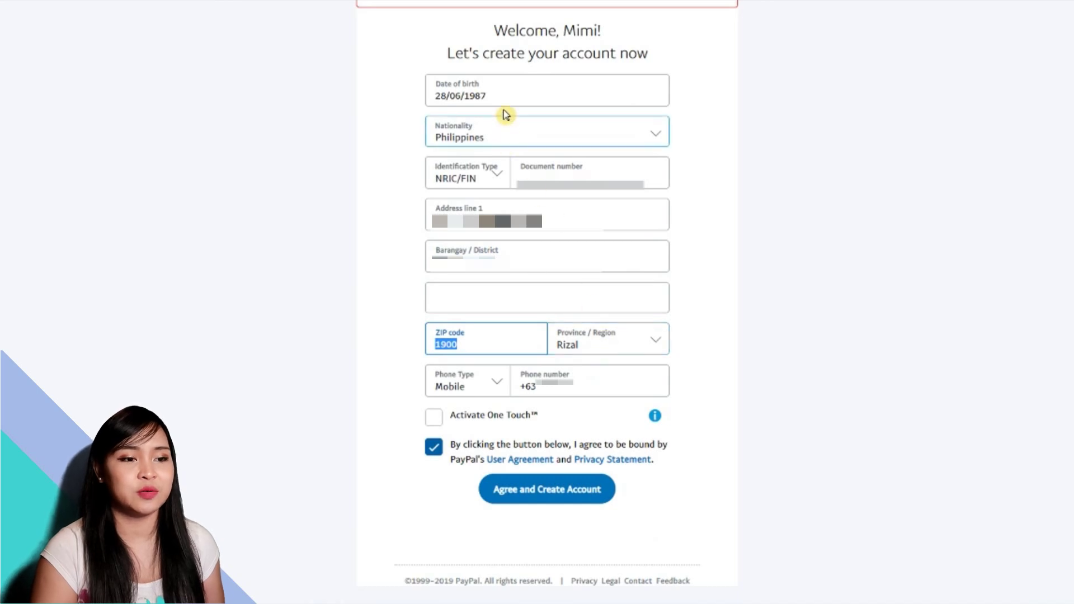
- Set the identification type to NRIC/FIN, agree and create the account, and pass the robot check
{"action": "left_click", "coordinate": [475, 184]}
{"action": "left_click", "coordinate": [476, 195]}
{"action": "left_click", "coordinate": [490, 176]}
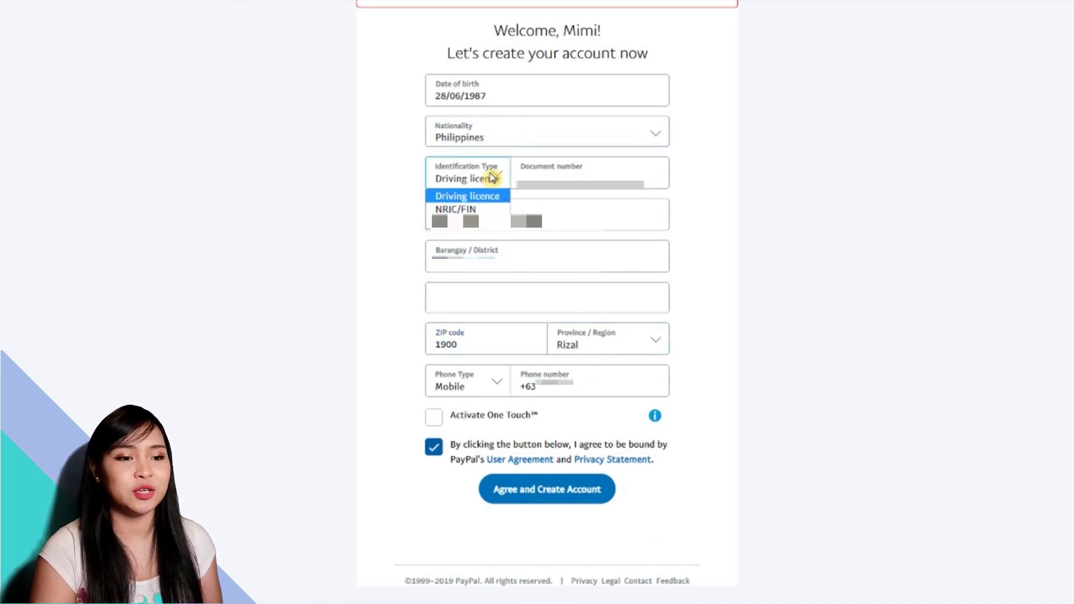
{"action": "left_click", "coordinate": [473, 209]}
{"action": "left_click", "coordinate": [492, 269]}
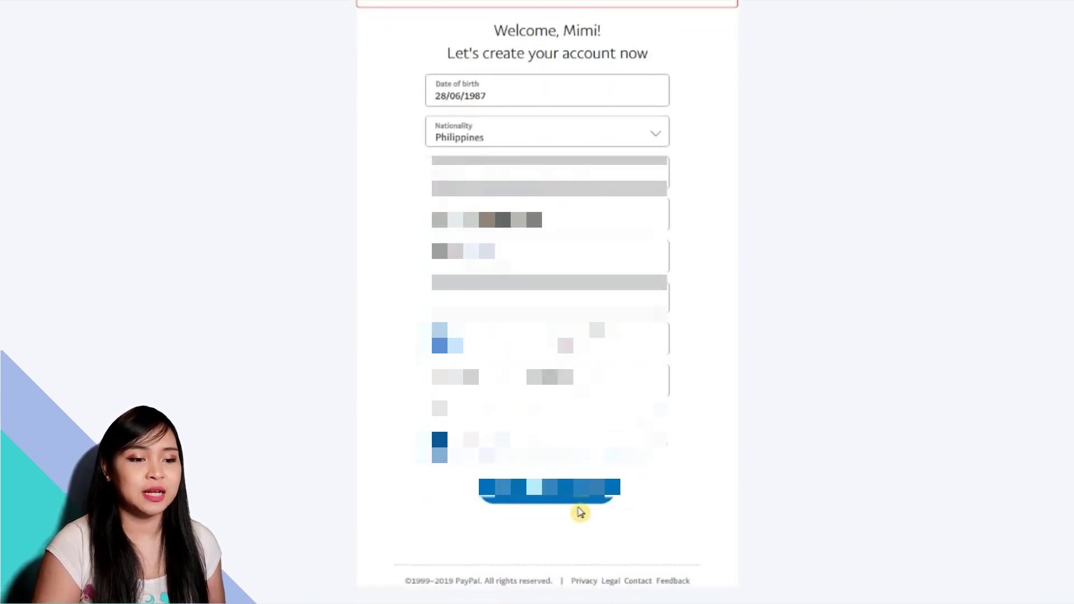
{"action": "left_click", "coordinate": [576, 504]}
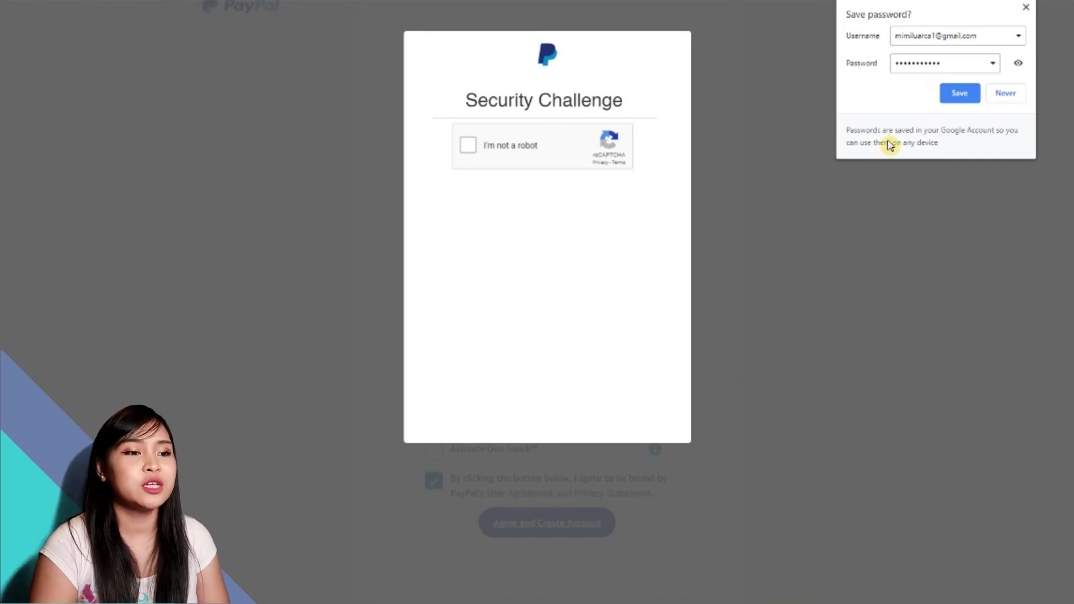
{"action": "left_click", "coordinate": [468, 145]}
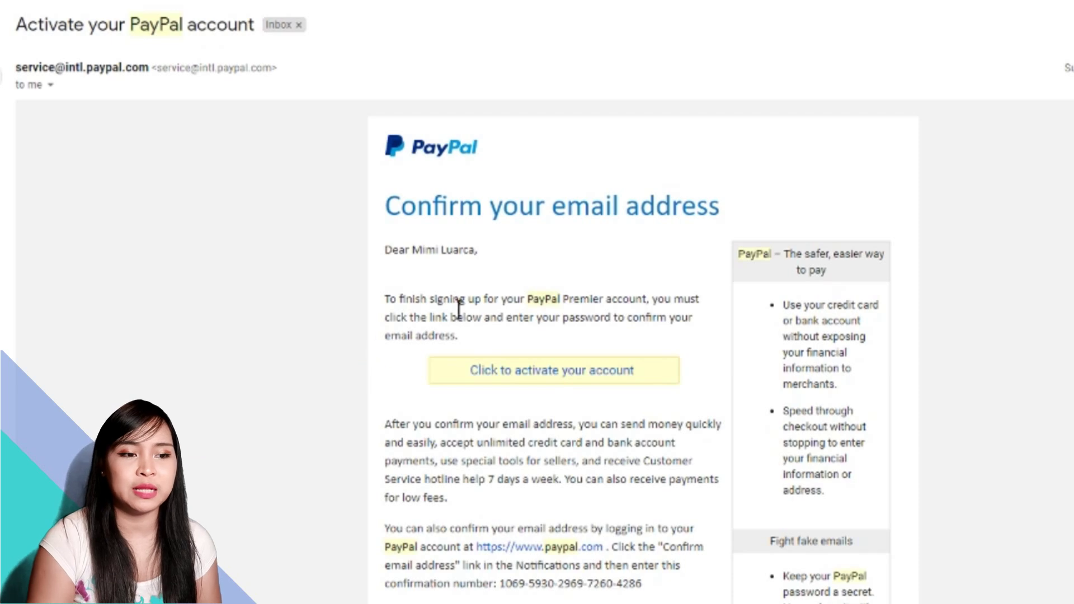
- Follow the email's activation link and enter the account password to confirm the email address
{"action": "left_click", "coordinate": [542, 375]}
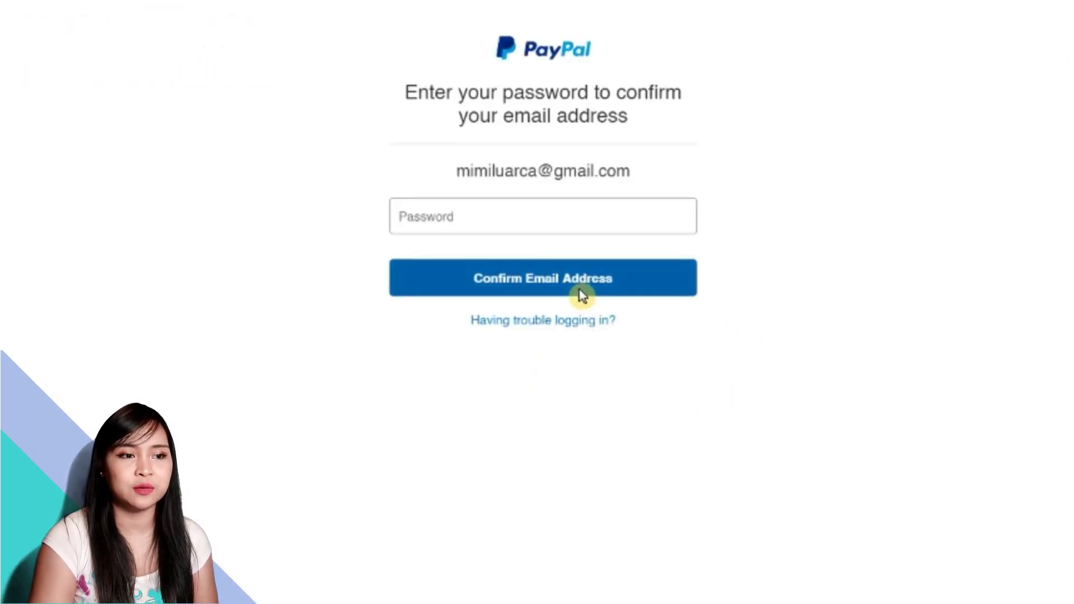
{"action": "left_click", "coordinate": [528, 219]}
{"action": "type", "text": "*********"}
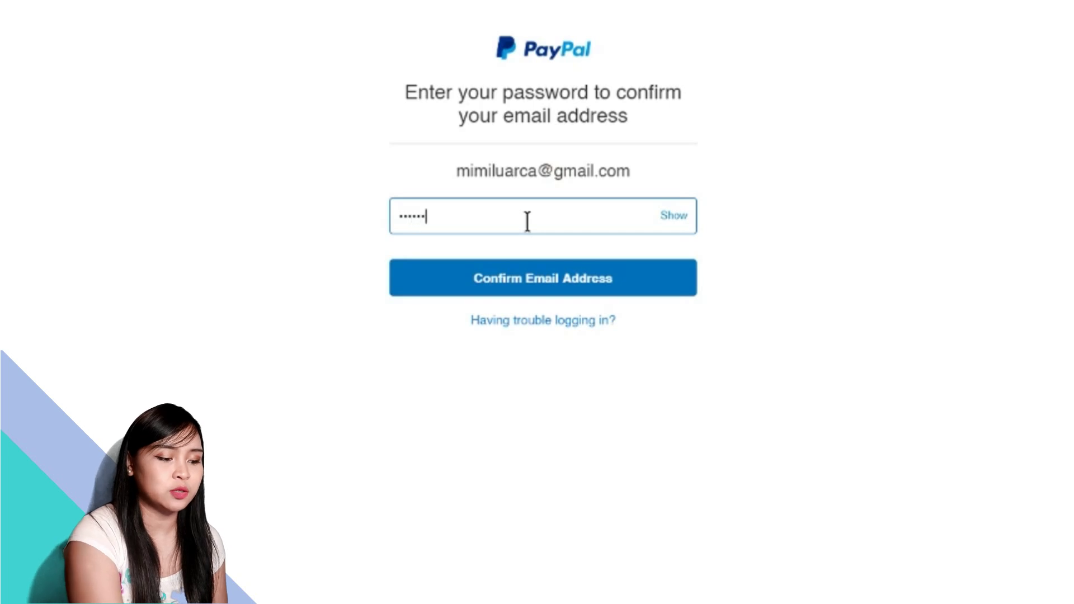
{"action": "type", "text": "**"}
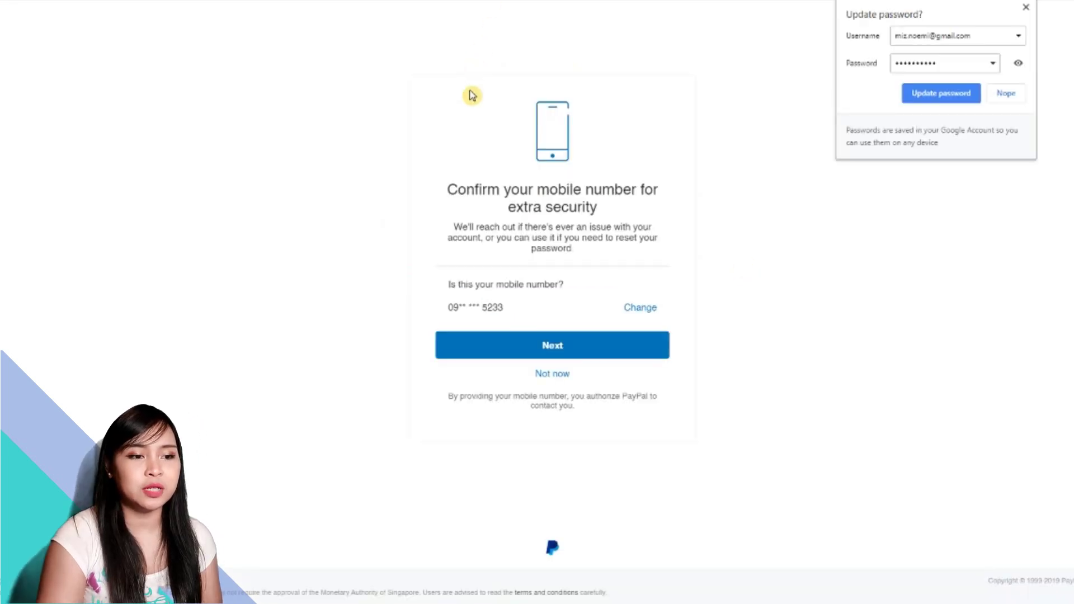
- Skip confirming the mobile number with 'Not now'
{"action": "left_click", "coordinate": [552, 373]}
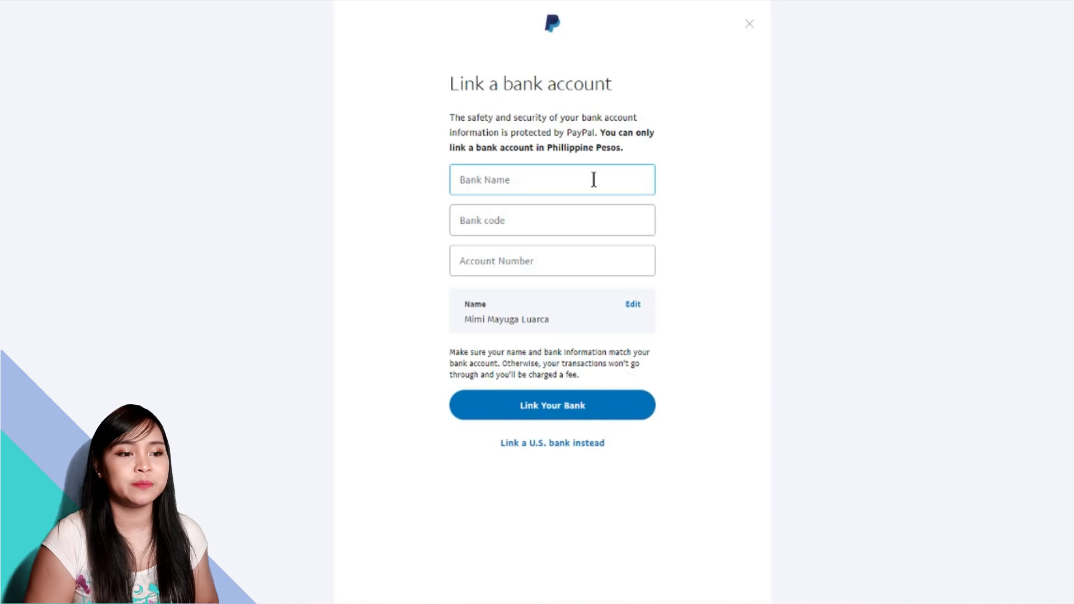
- Choose BANK OF THE PHILIPPINE ISLANDS as the bank name, replacing the first pick BANCO DE ORO UNIBANK
{"action": "left_click", "coordinate": [571, 183]}
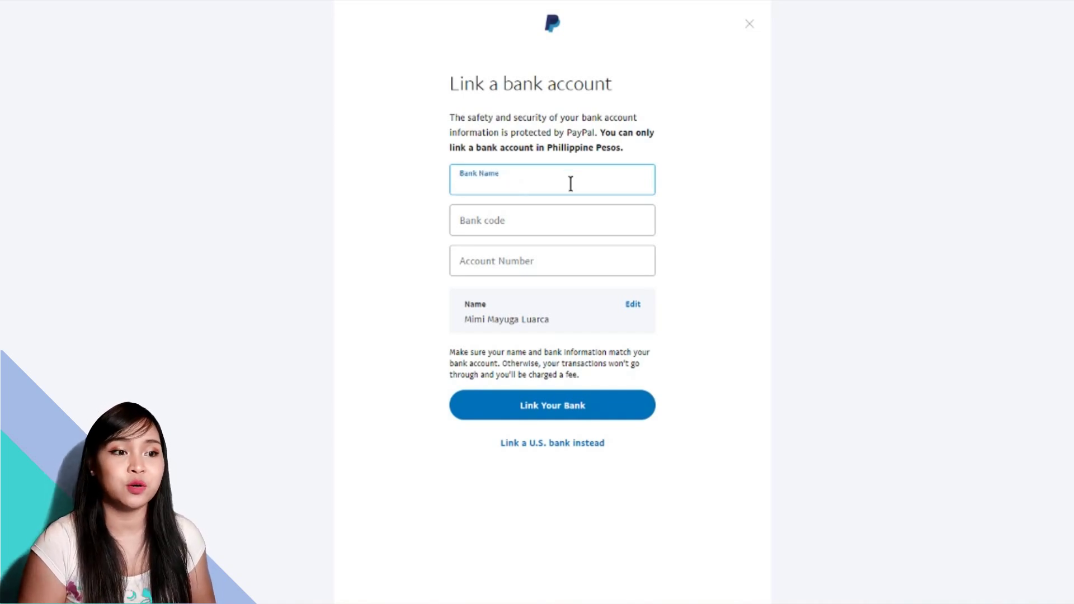
{"action": "type", "text": "Banco de"}
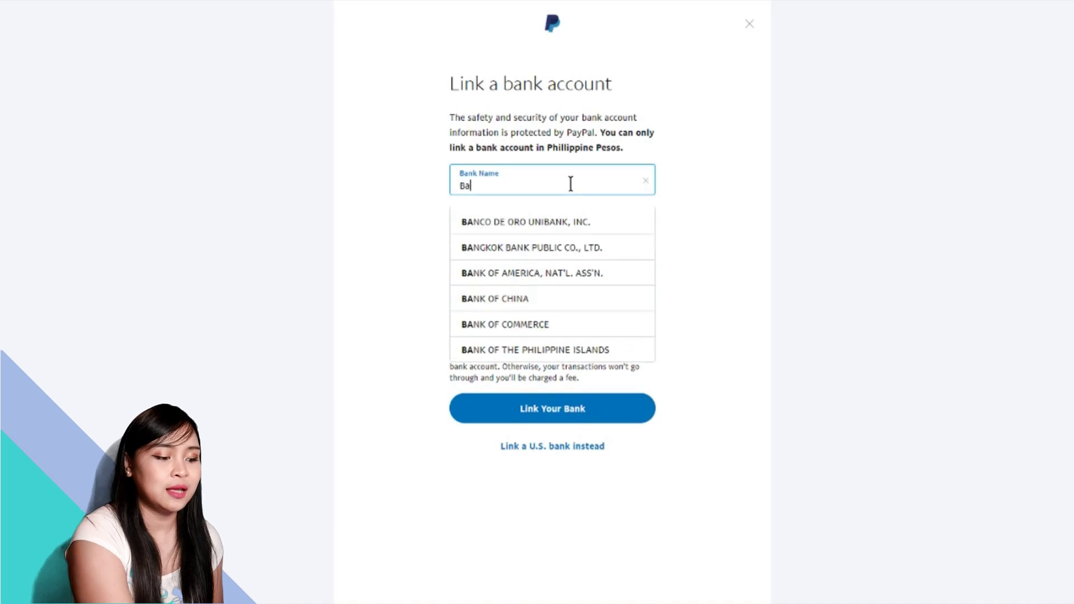
{"action": "key", "text": "alt+space"}
{"action": "left_click", "coordinate": [571, 221]}
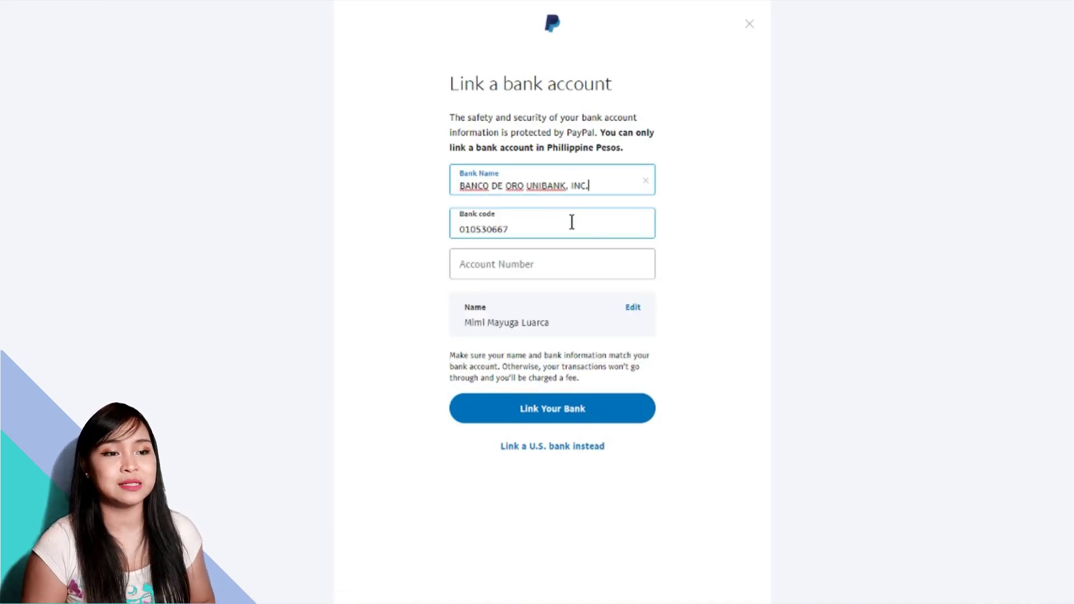
{"action": "left_click", "coordinate": [650, 185]}
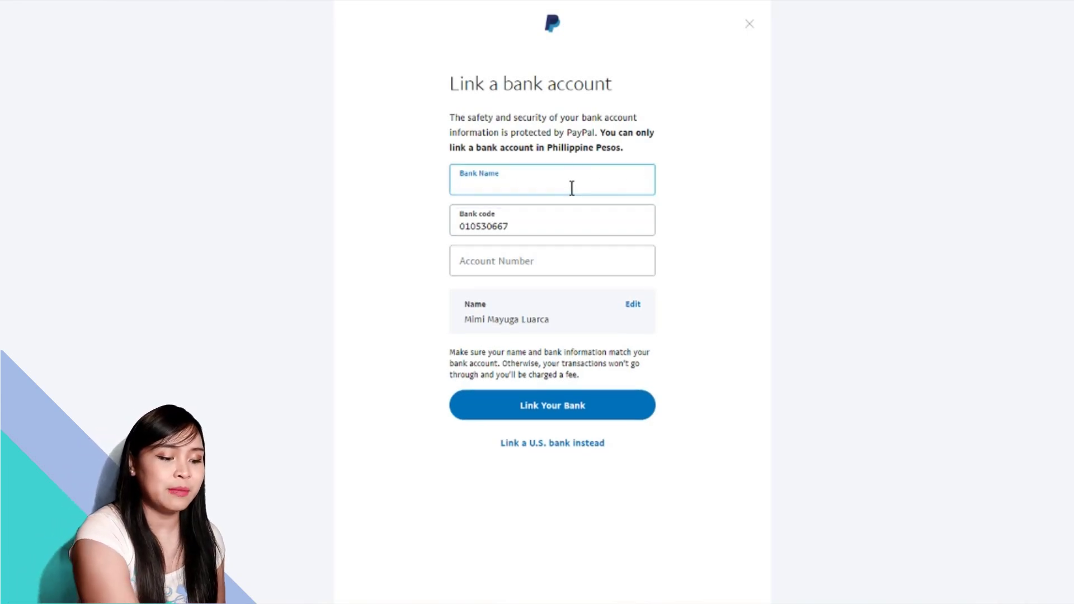
{"action": "type", "text": "bank"}
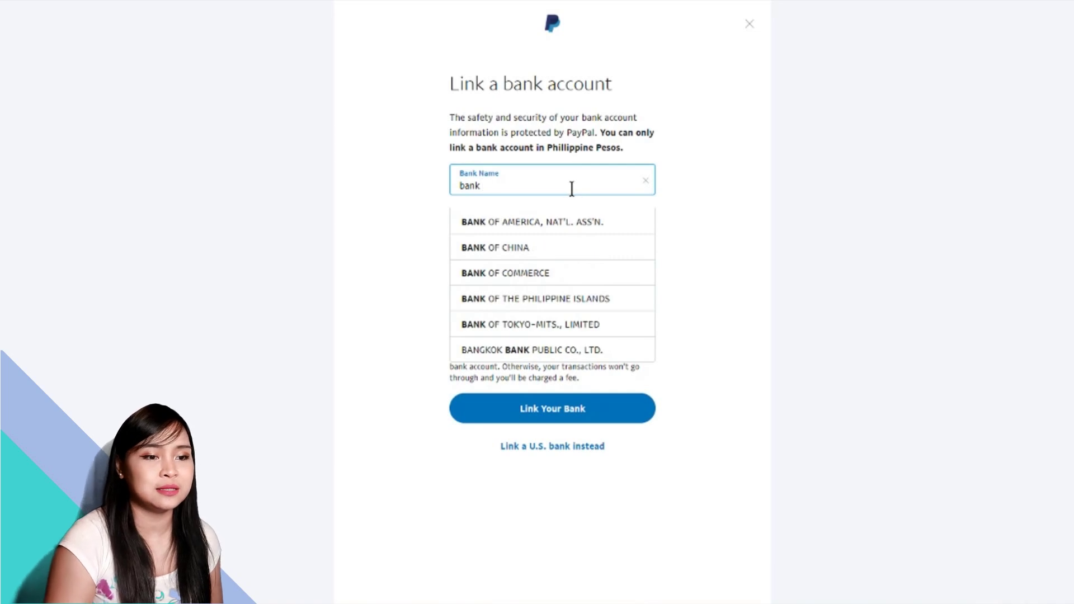
{"action": "left_click", "coordinate": [588, 298]}
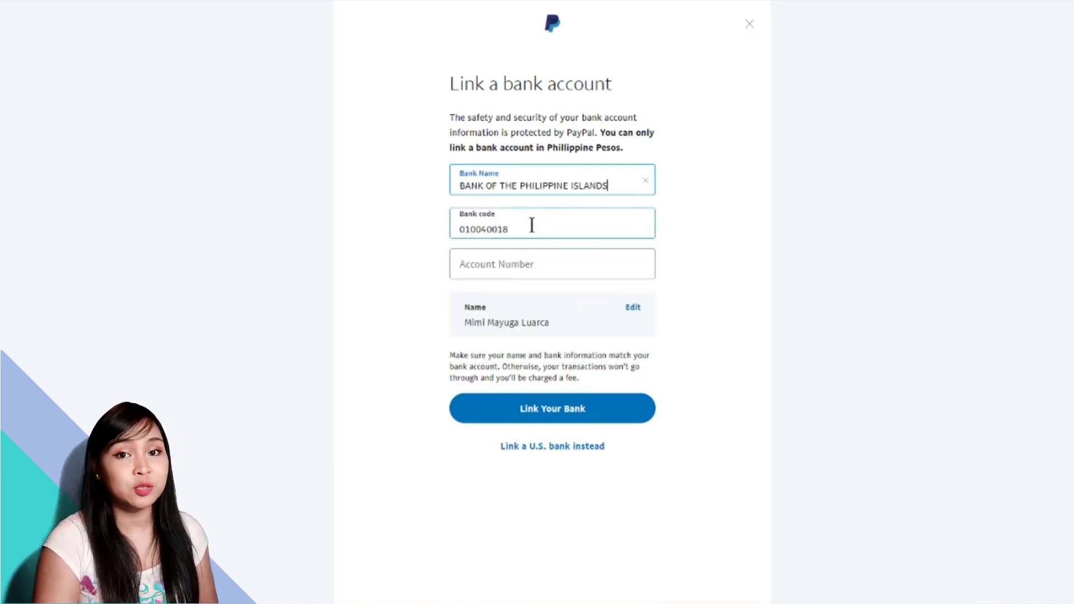
{"action": "left_click", "coordinate": [518, 263]}
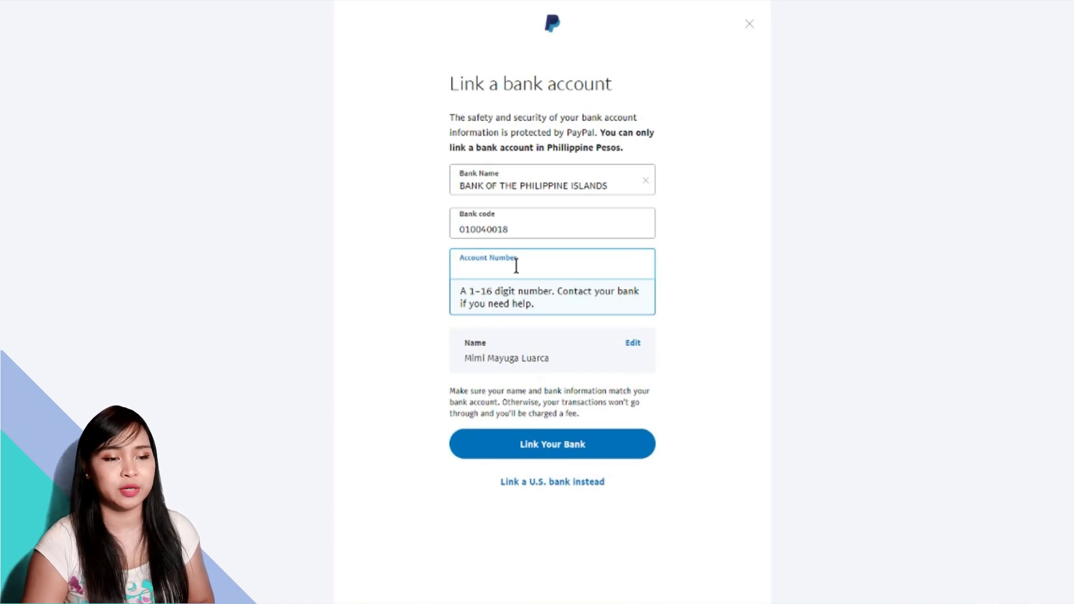
{"action": "left_click", "coordinate": [706, 192]}
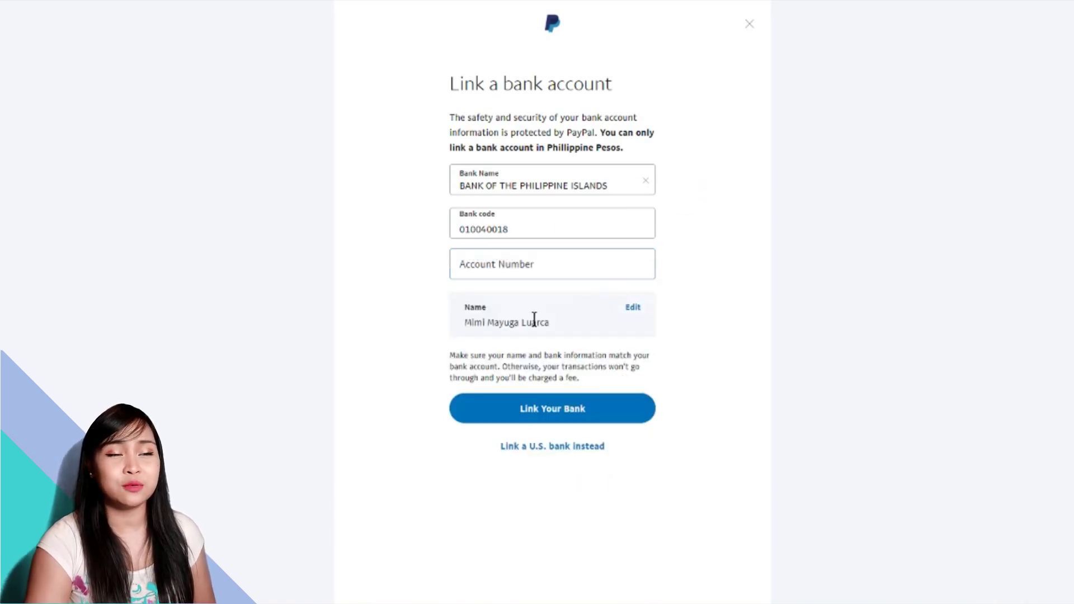
- Highlight the account holder name on the bank form
{"action": "left_click_drag", "start_coordinate": [465, 323], "coordinate": [561, 339]}
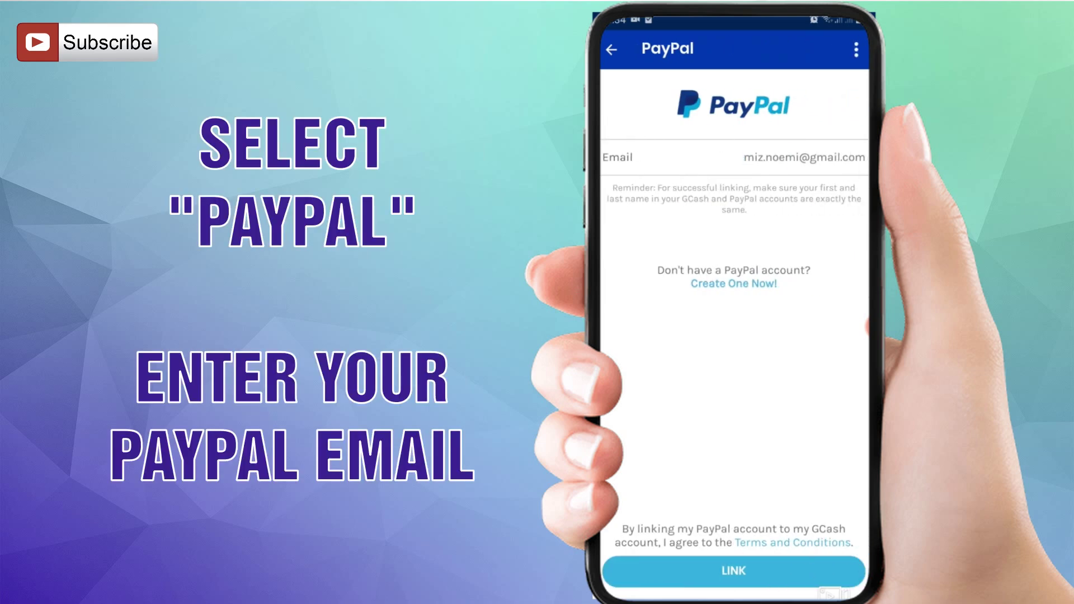
- Link the entered PayPal email in GCash, agree to replace the existing linked account, and enter the password
{"action": "left_click", "coordinate": [795, 158]}
{"action": "left_click_drag", "start_coordinate": [795, 173], "coordinate": [864, 173]}
{"action": "left_click", "coordinate": [733, 368]}
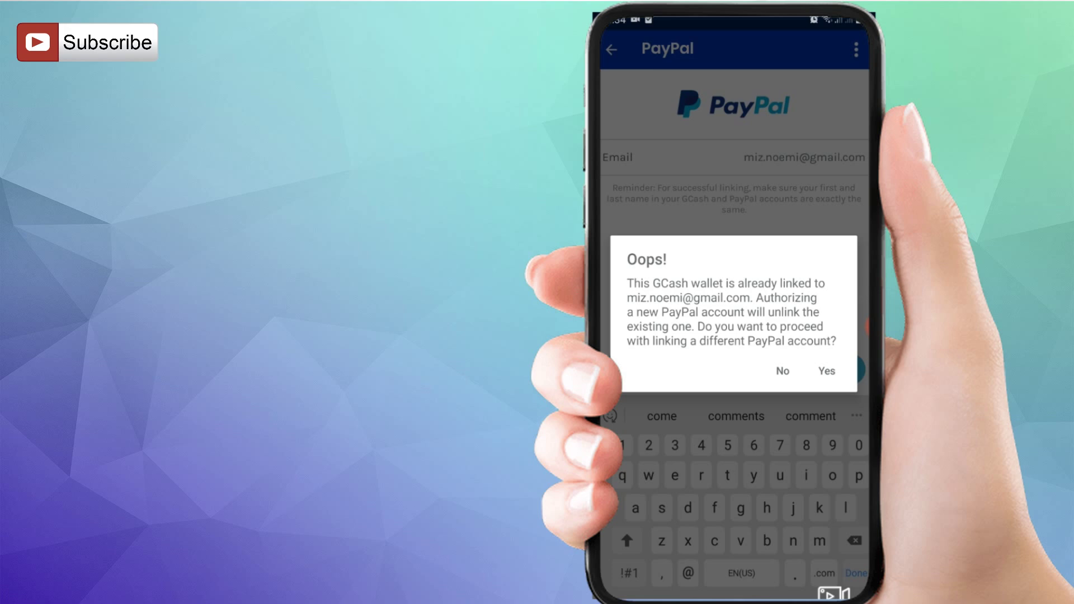
{"action": "left_click", "coordinate": [826, 371]}
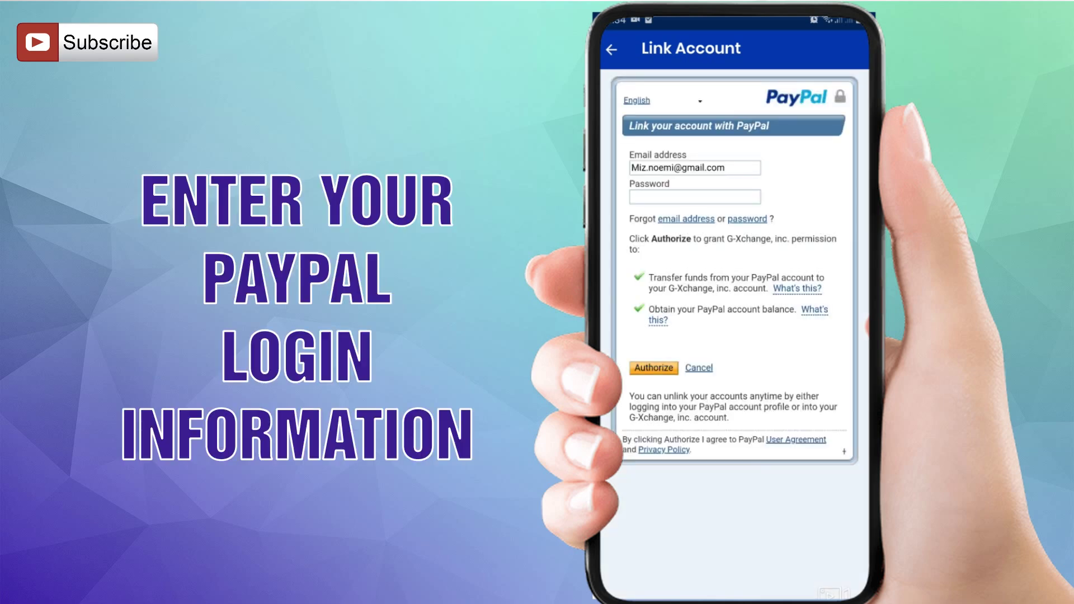
{"action": "left_click", "coordinate": [695, 196]}
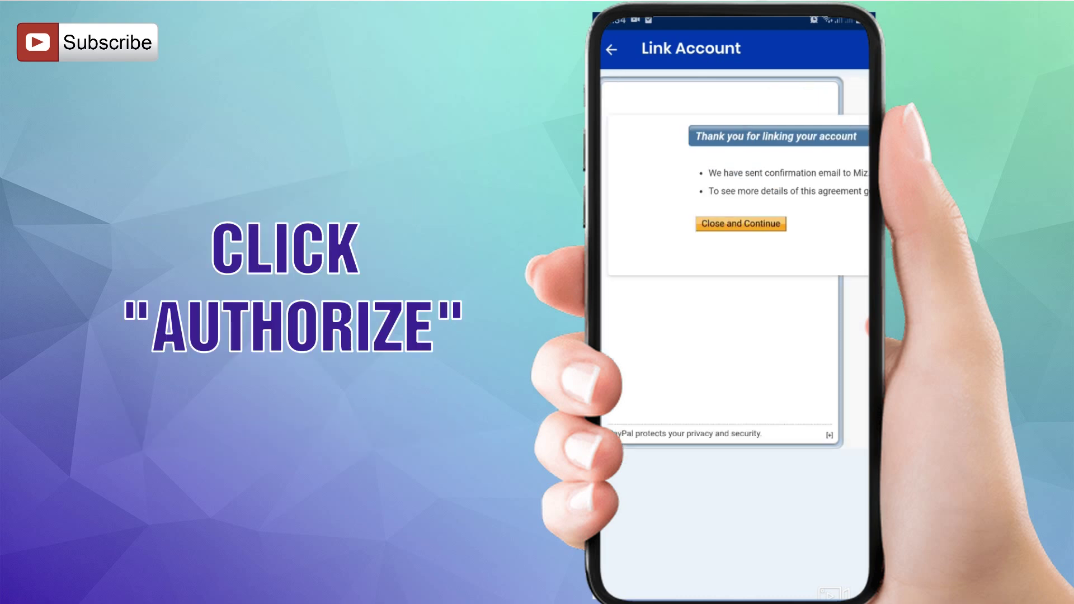
{"action": "scroll", "coordinate": [735, 263], "scroll_direction": "right", "scroll_amount": 3}
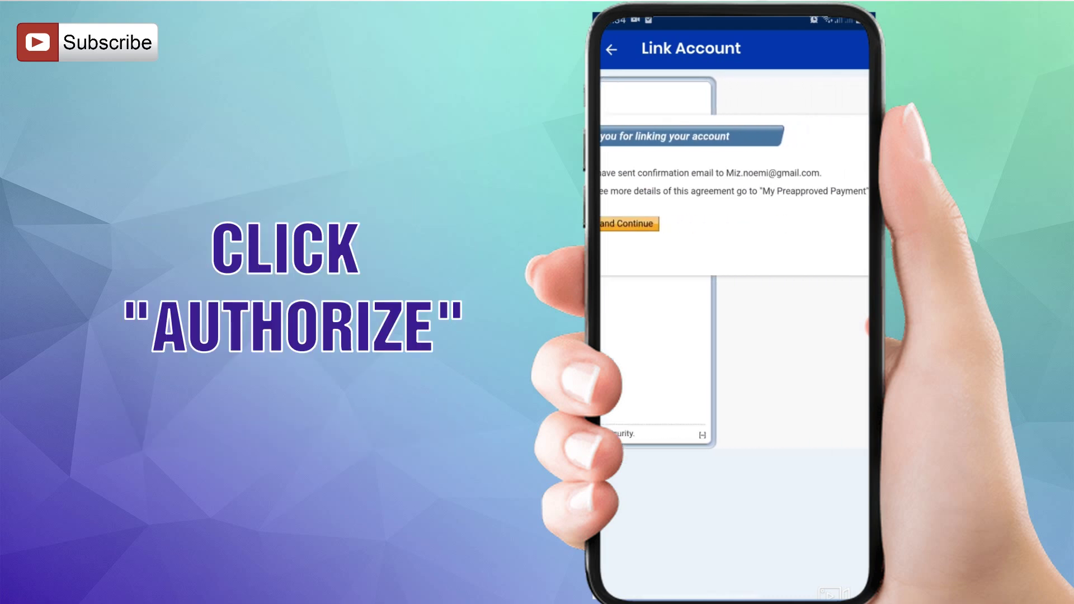
{"action": "scroll", "coordinate": [735, 263], "scroll_direction": "left", "scroll_amount": 1}
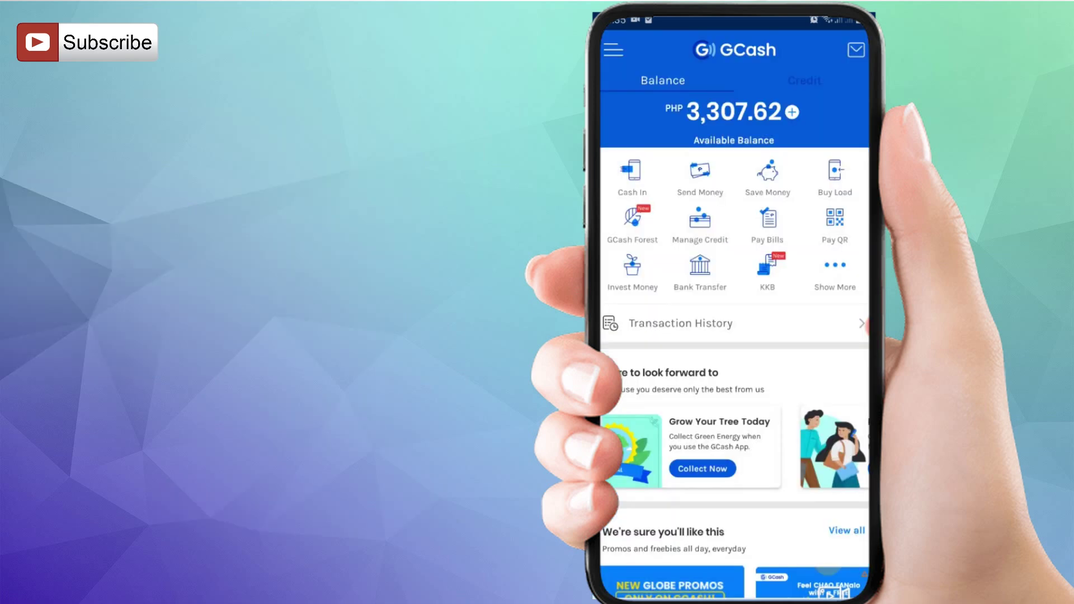
- Return home and open PayPal to GCash from Cash In's Remittance partners
{"action": "left_click", "coordinate": [630, 168]}
{"action": "left_click", "coordinate": [735, 149]}
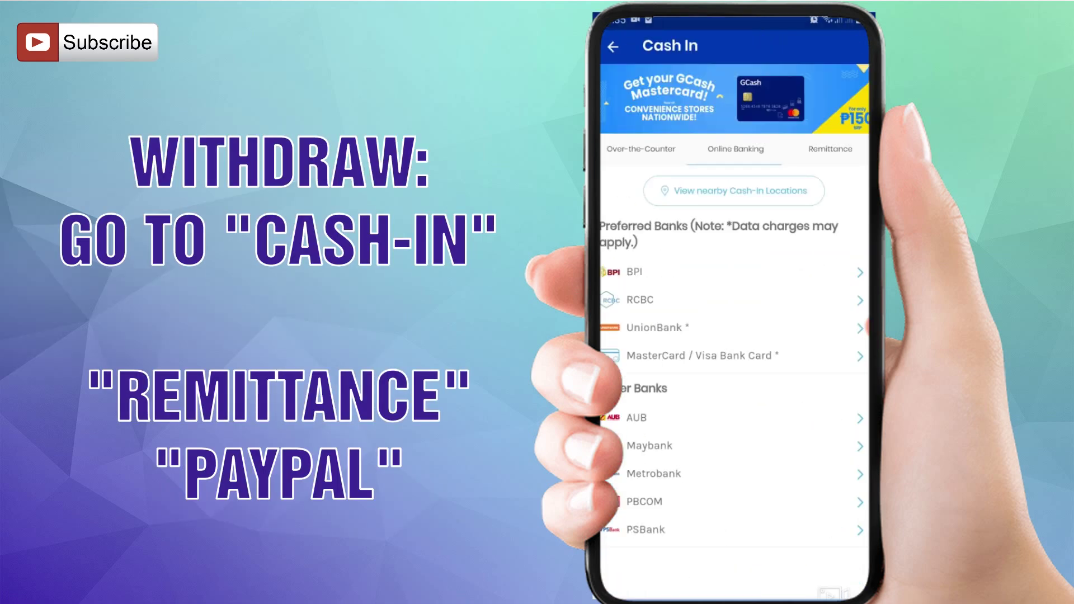
{"action": "left_click", "coordinate": [830, 149]}
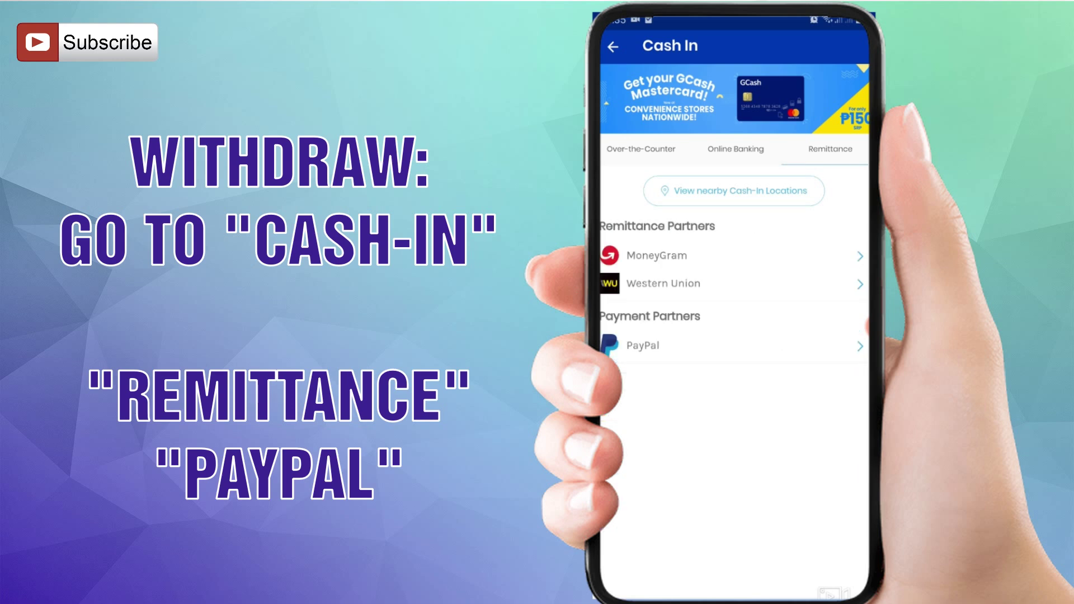
{"action": "left_click", "coordinate": [643, 345]}
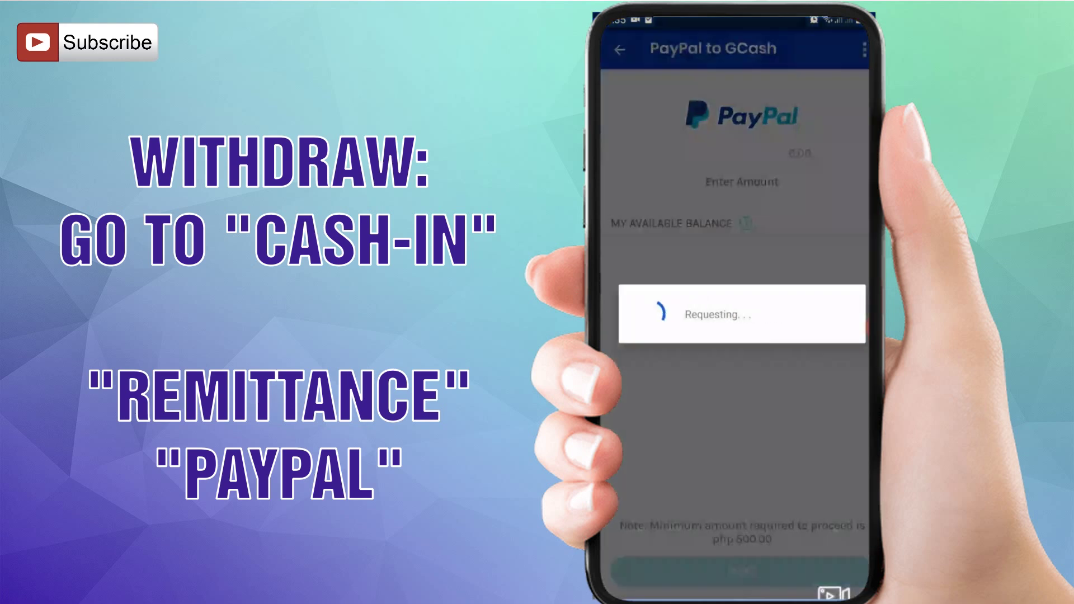